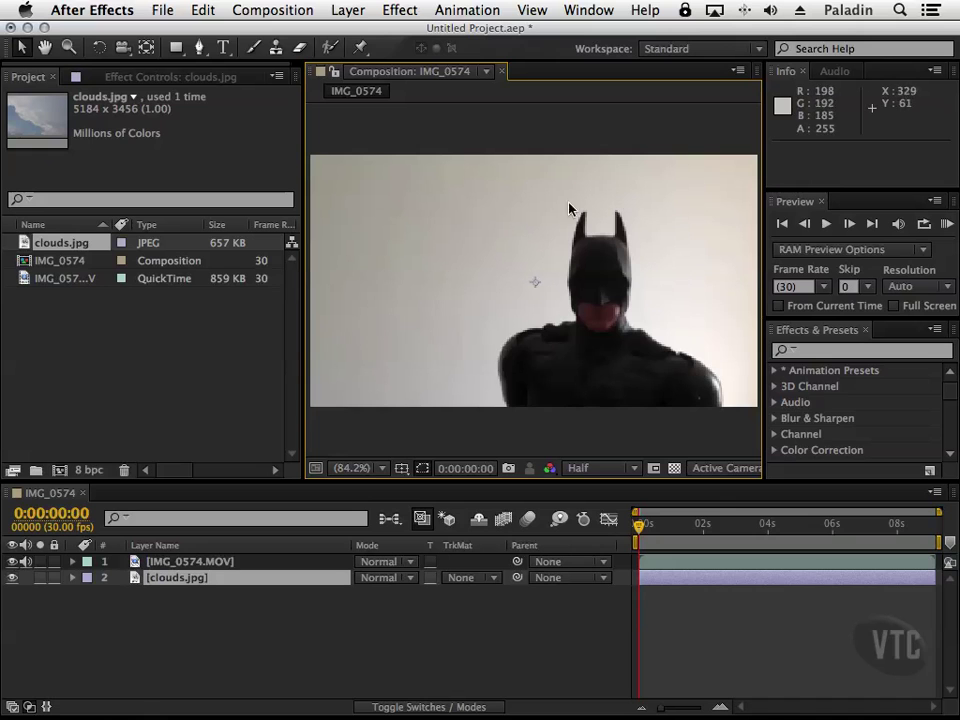
- Hide the IMG_0574.MOV layer, move clouds.jpg to about 478, -622 in the frame, and show the footage layer again
{"action": "left_click", "coordinate": [13, 563]}
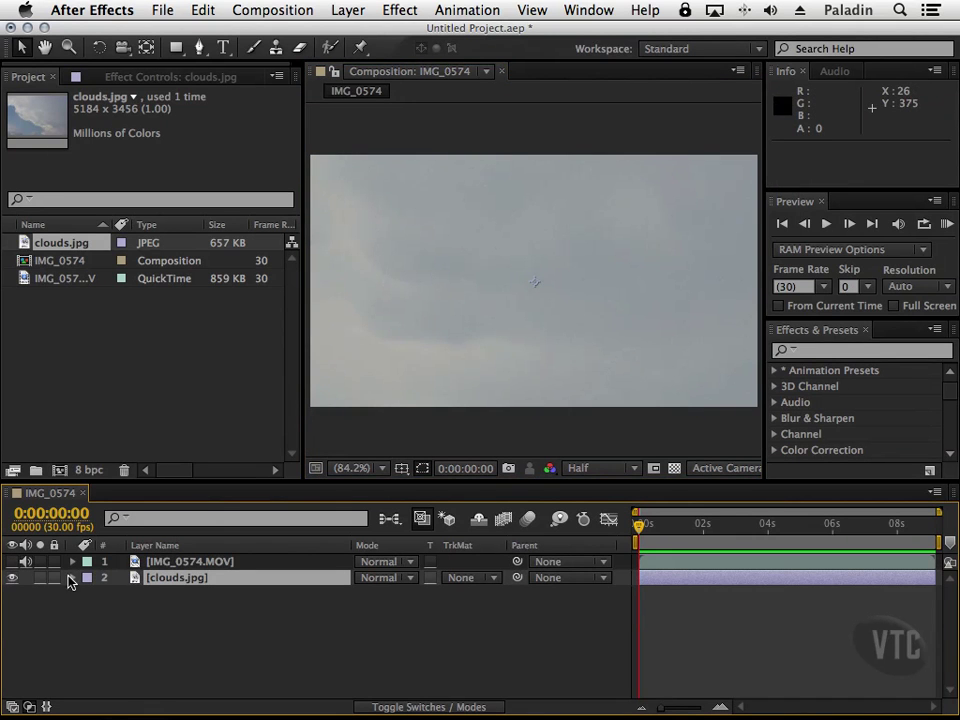
{"action": "left_click", "coordinate": [152, 587]}
{"action": "left_click_drag", "start_coordinate": [437, 334], "coordinate": [444, 298]}
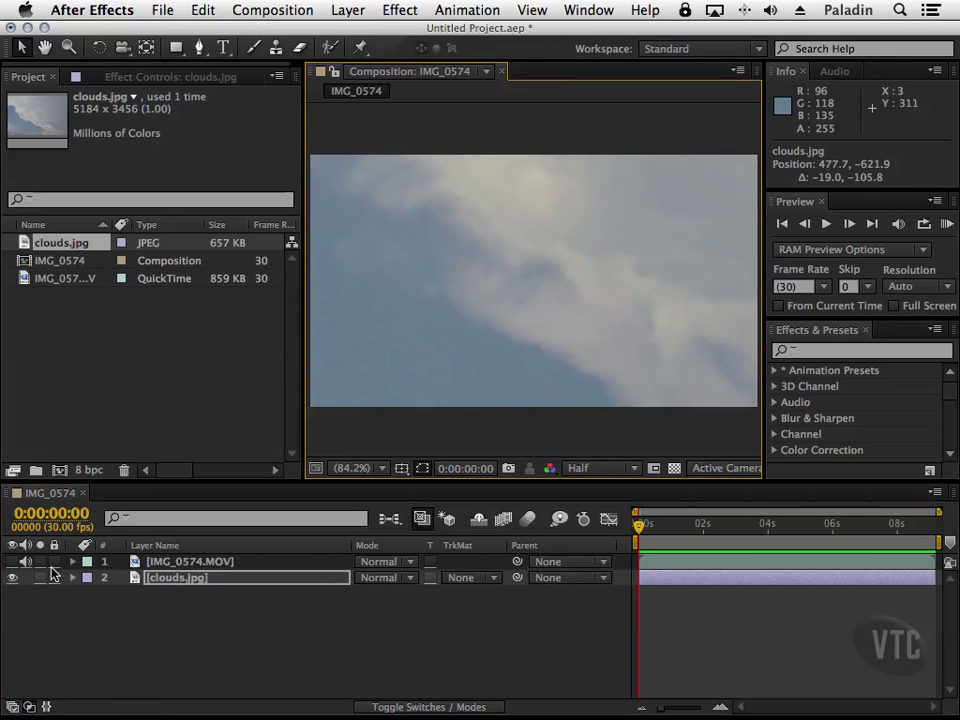
{"action": "left_click", "coordinate": [13, 562]}
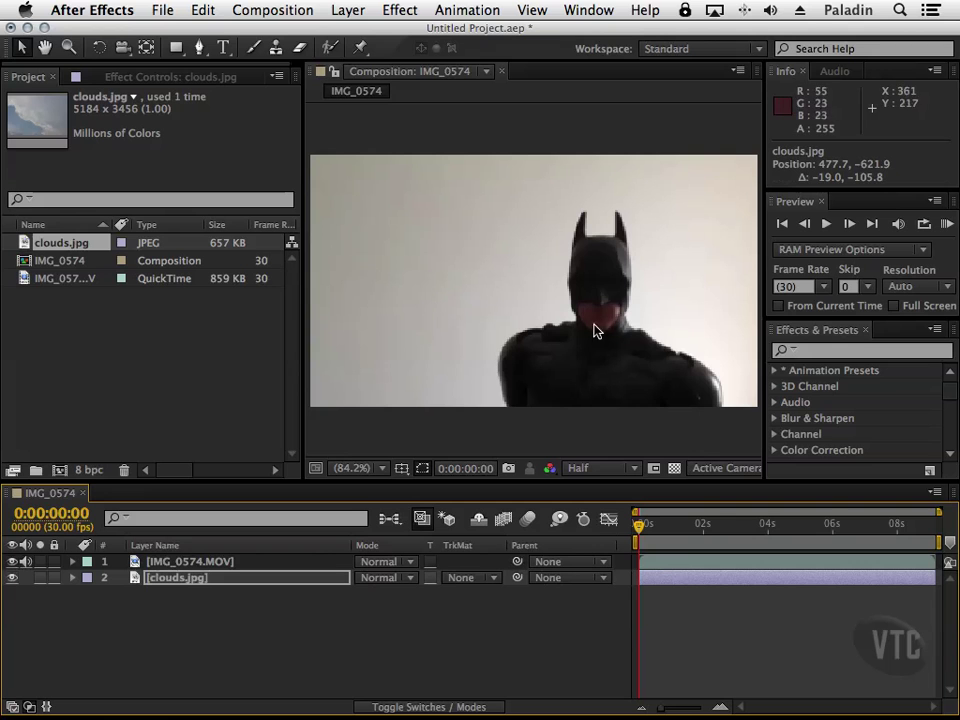
- Enlarge the composition viewer on both sides and set its magnification to 100%
{"action": "left_click_drag", "start_coordinate": [301, 388], "coordinate": [170, 374]}
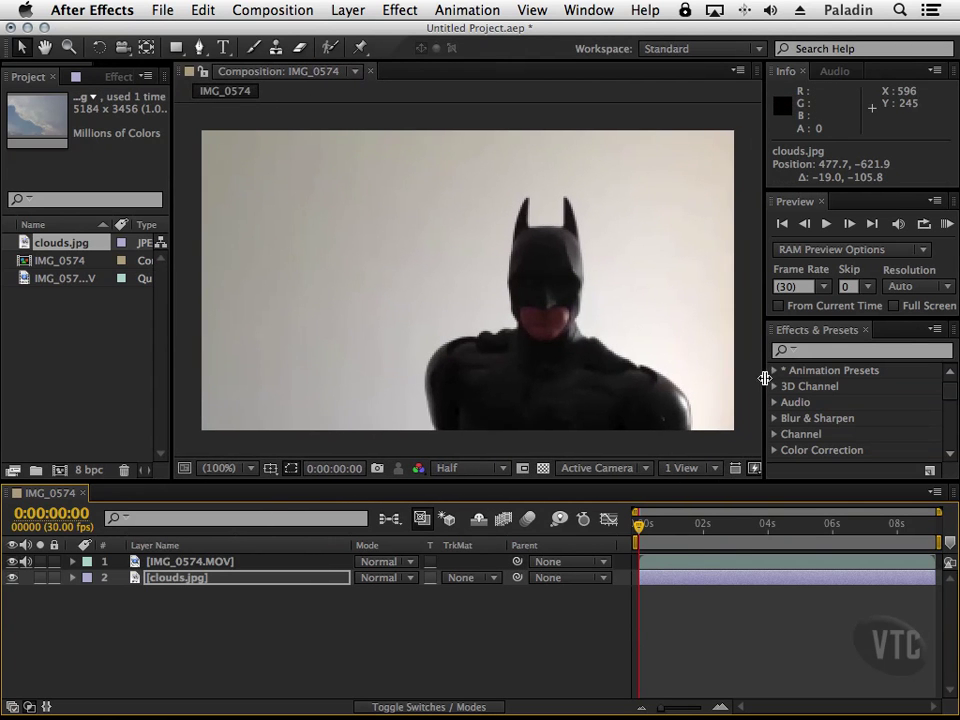
{"action": "left_click_drag", "start_coordinate": [765, 378], "coordinate": [874, 380]}
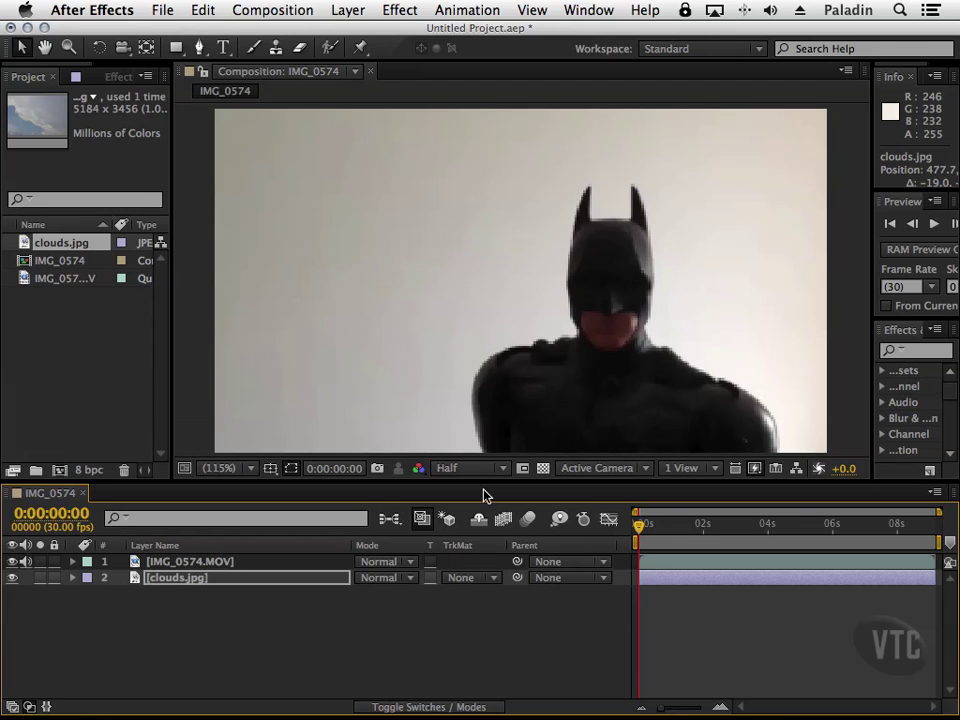
{"action": "left_click", "coordinate": [249, 468]}
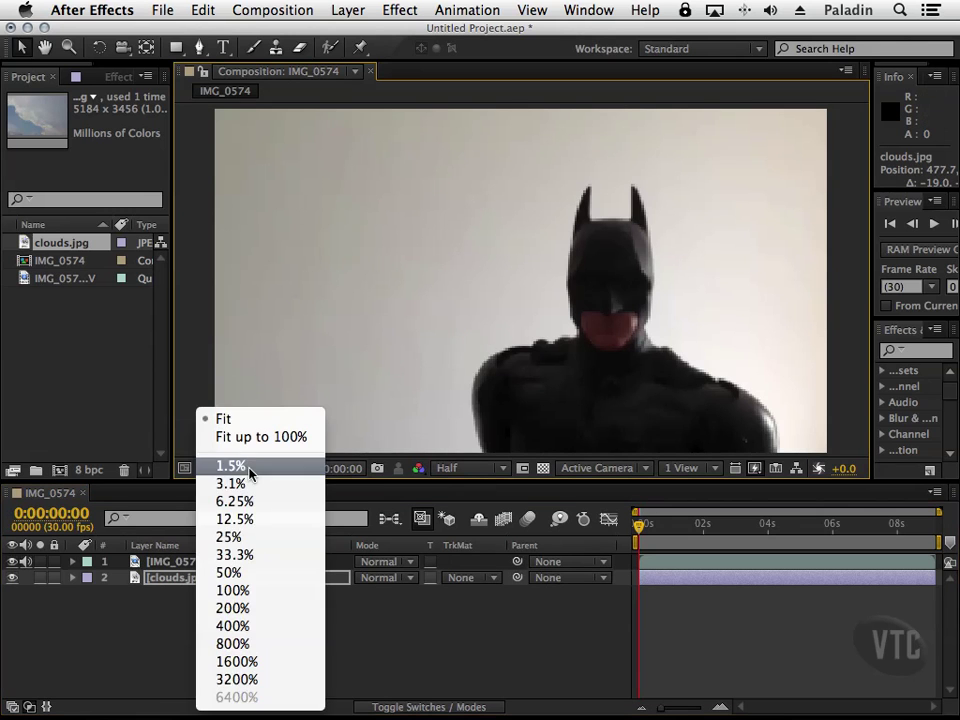
{"action": "left_click", "coordinate": [232, 590]}
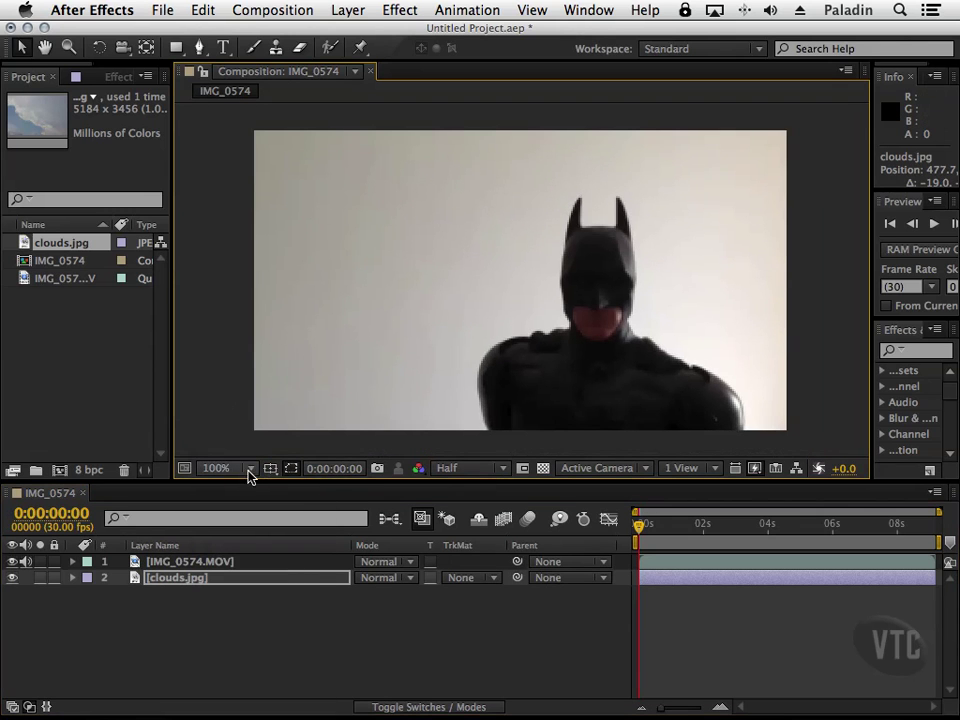
- Compare the footage in the composition viewer at Full resolution and at Half resolution
{"action": "left_click", "coordinate": [470, 468]}
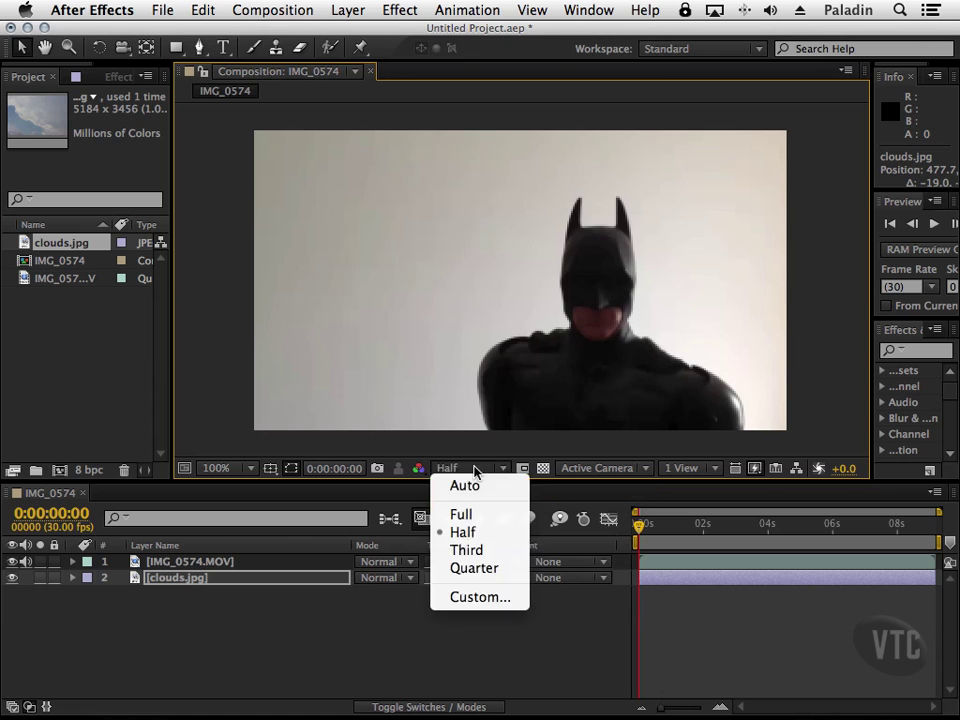
{"action": "left_click", "coordinate": [463, 514]}
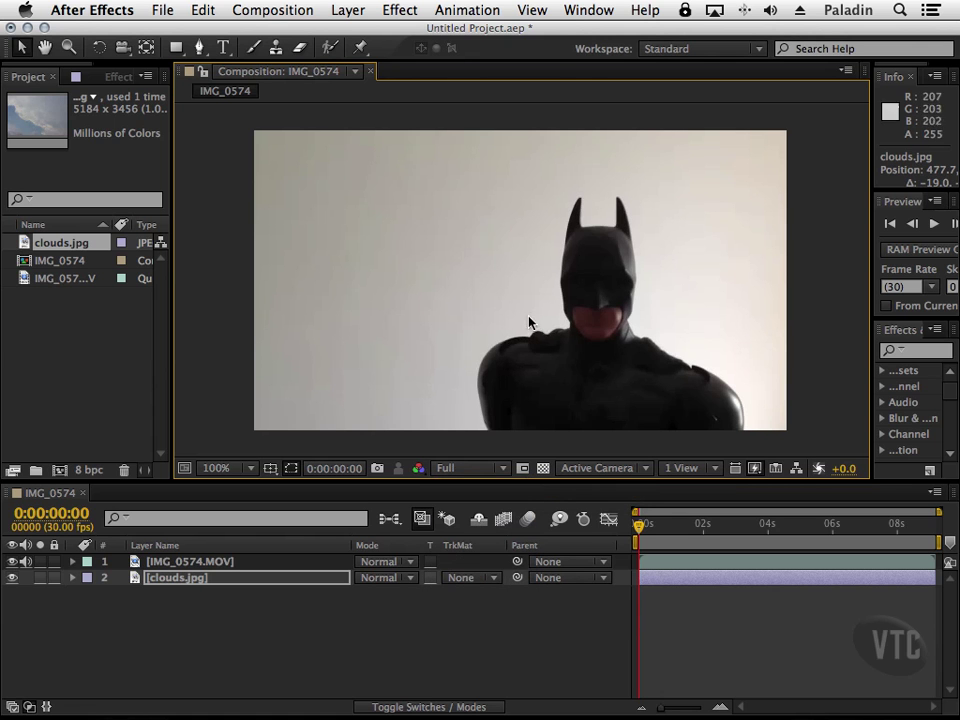
{"action": "left_click", "coordinate": [470, 468]}
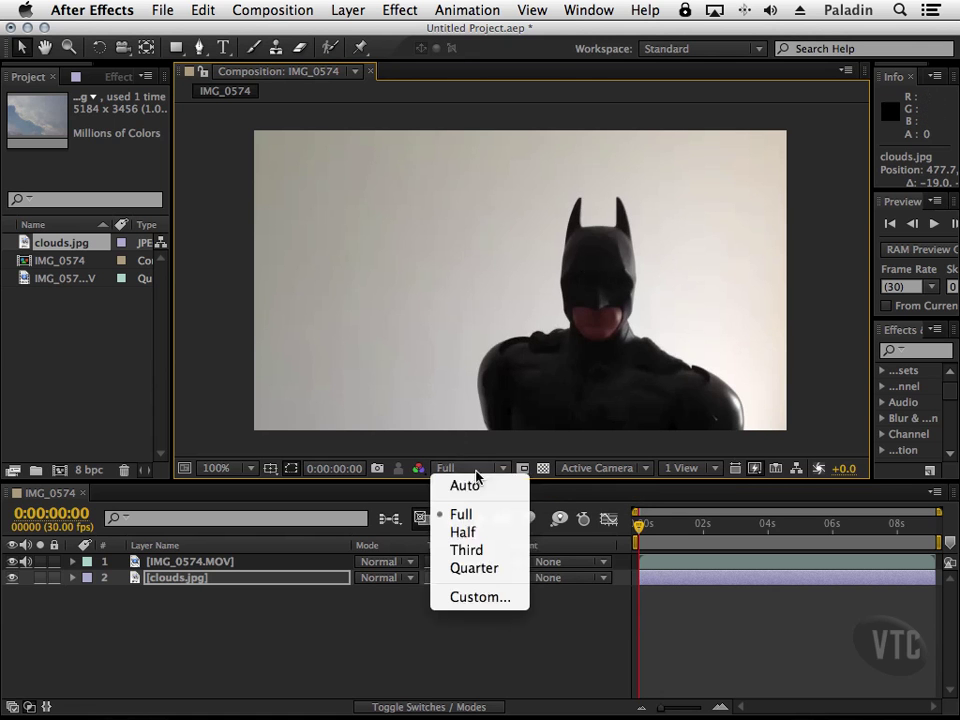
{"action": "left_click", "coordinate": [463, 531]}
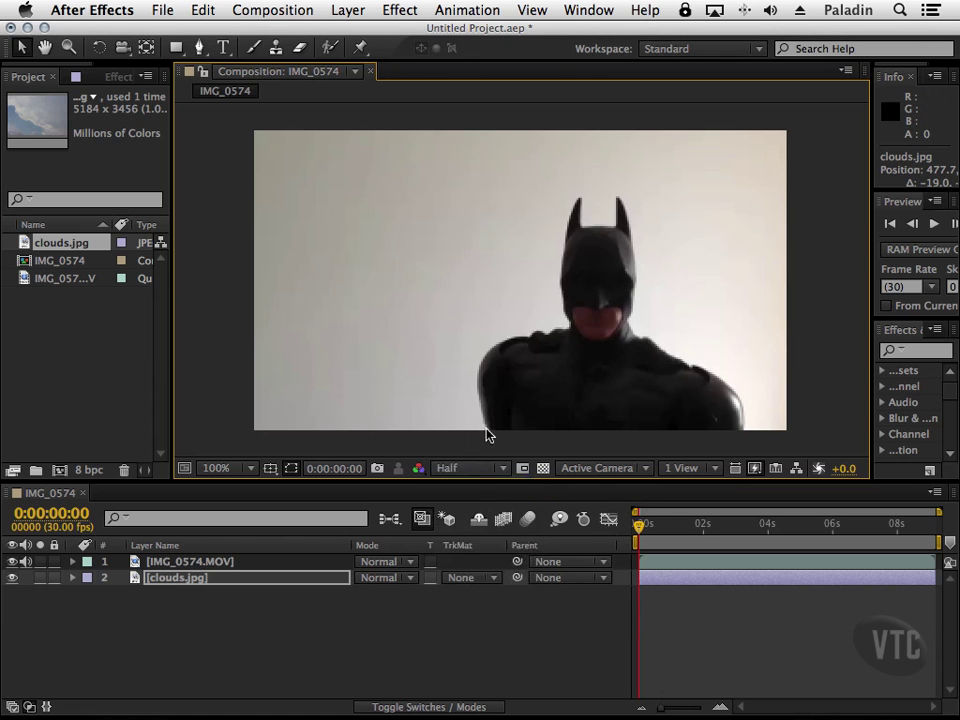
- Open the IMG_0574.MOV layer for roto work and draw a Roto Brush foreground stroke through the Batman figure
{"action": "left_click", "coordinate": [337, 57]}
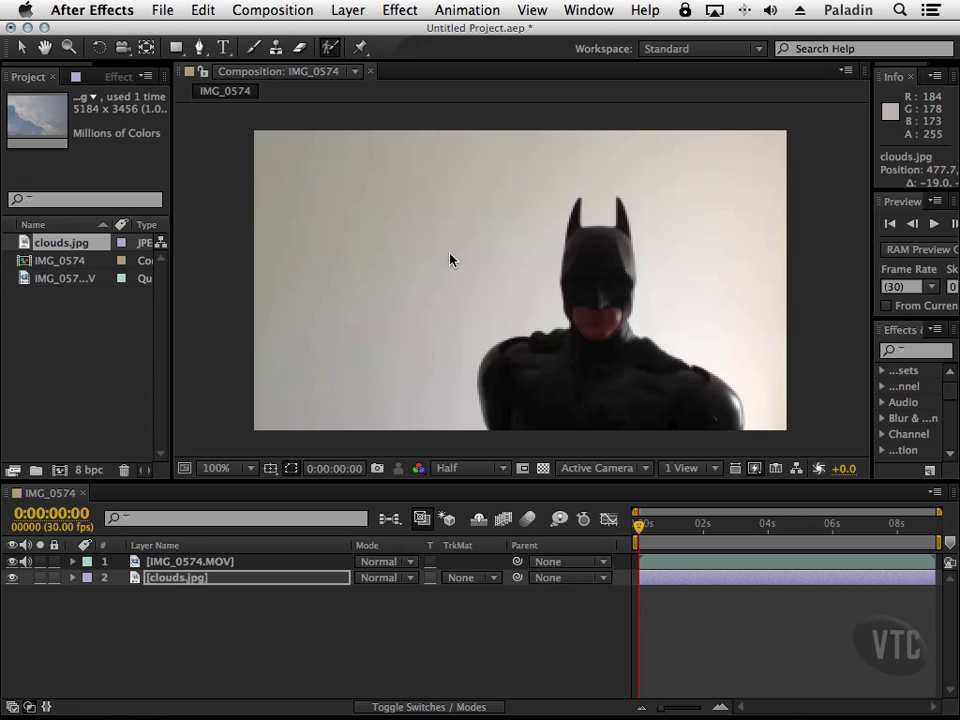
{"action": "left_click", "coordinate": [208, 565]}
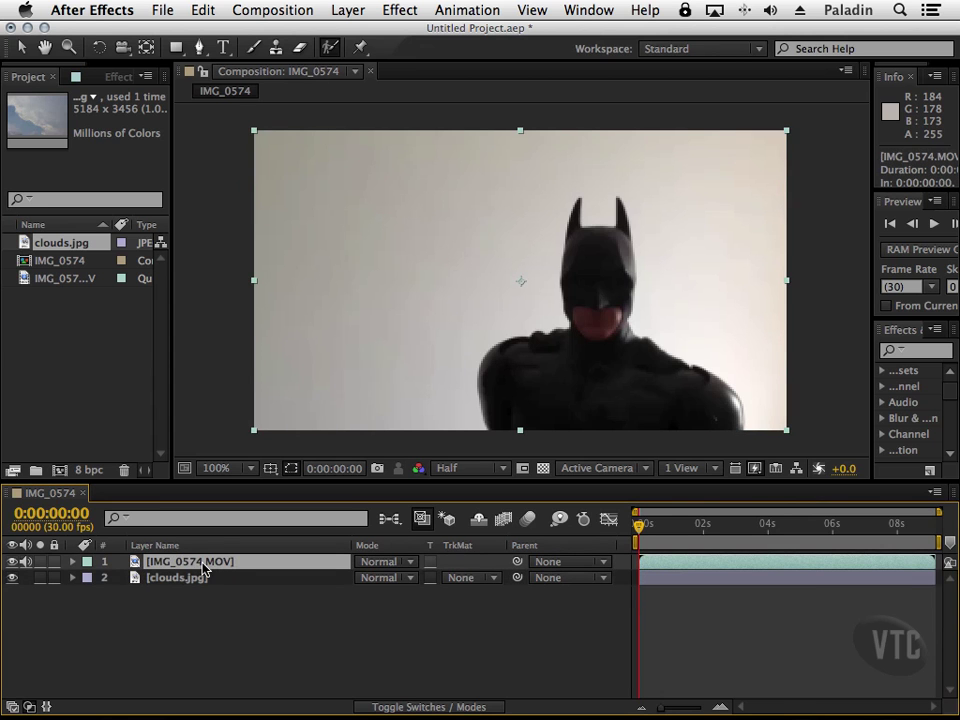
{"action": "double_click", "coordinate": [203, 564]}
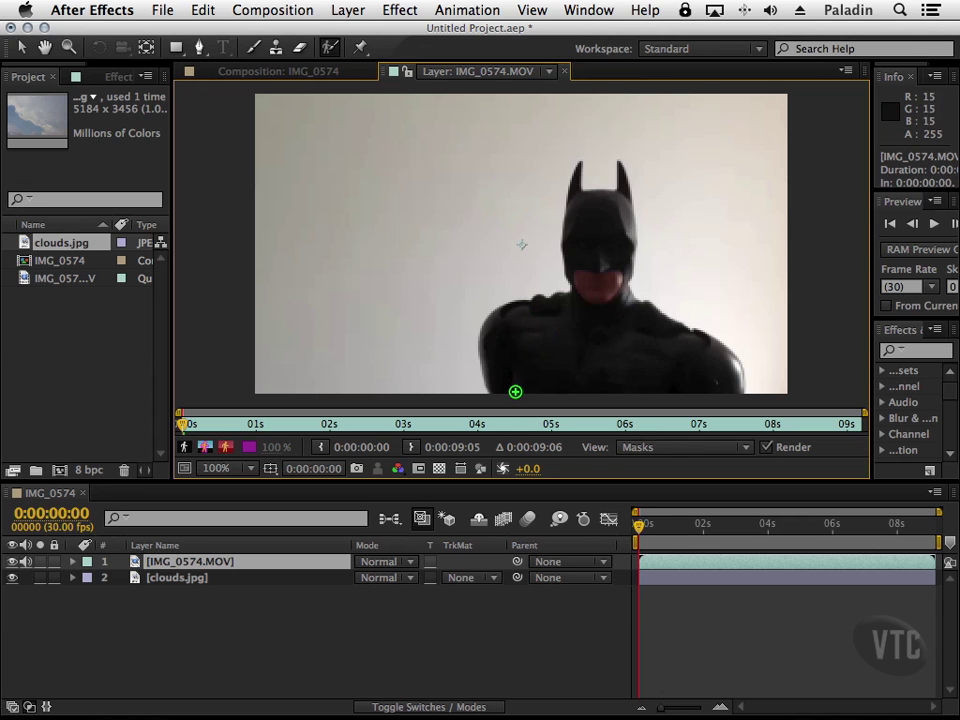
{"action": "mouse_move", "coordinate": [515, 392]}
{"action": "left_mouse_down"}
{"action": "mouse_move", "coordinate": [513, 337]}
{"action": "mouse_move", "coordinate": [582, 305]}
{"action": "mouse_move", "coordinate": [580, 184]}
{"action": "mouse_move", "coordinate": [595, 217]}
{"action": "mouse_move", "coordinate": [617, 207]}
{"action": "mouse_move", "coordinate": [621, 183]}
{"action": "mouse_move", "coordinate": [608, 296]}
{"action": "mouse_move", "coordinate": [710, 349]}
{"action": "mouse_move", "coordinate": [726, 390]}
{"action": "left_mouse_up"}
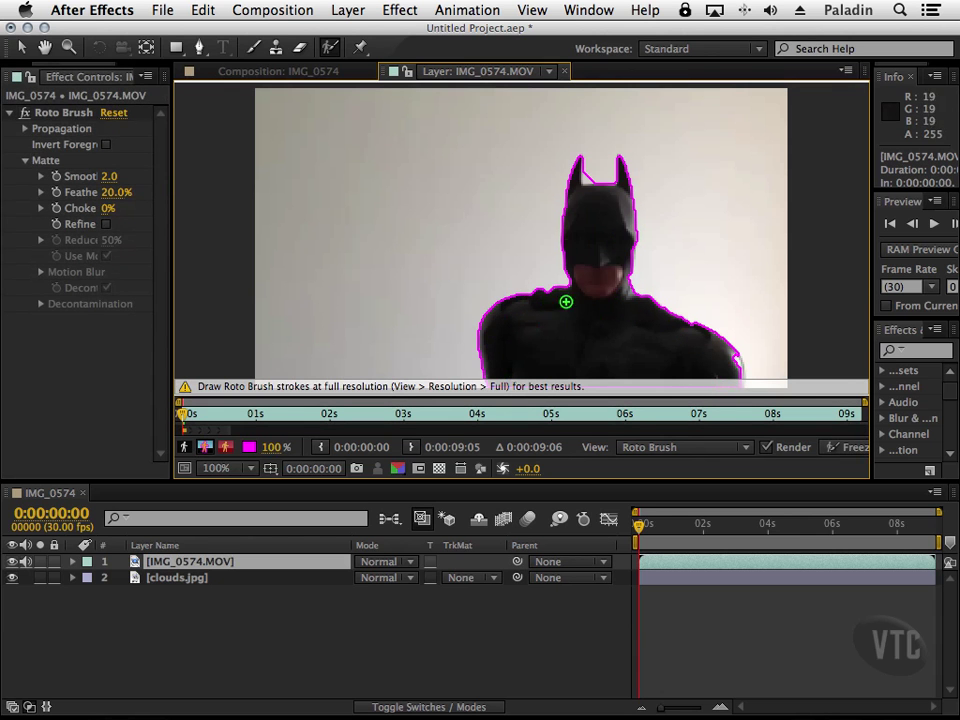
- Return to the IMG_0574 composition and set its preview resolution to Full
{"action": "left_click", "coordinate": [264, 72]}
{"action": "left_click", "coordinate": [466, 468]}
{"action": "left_click", "coordinate": [461, 514]}
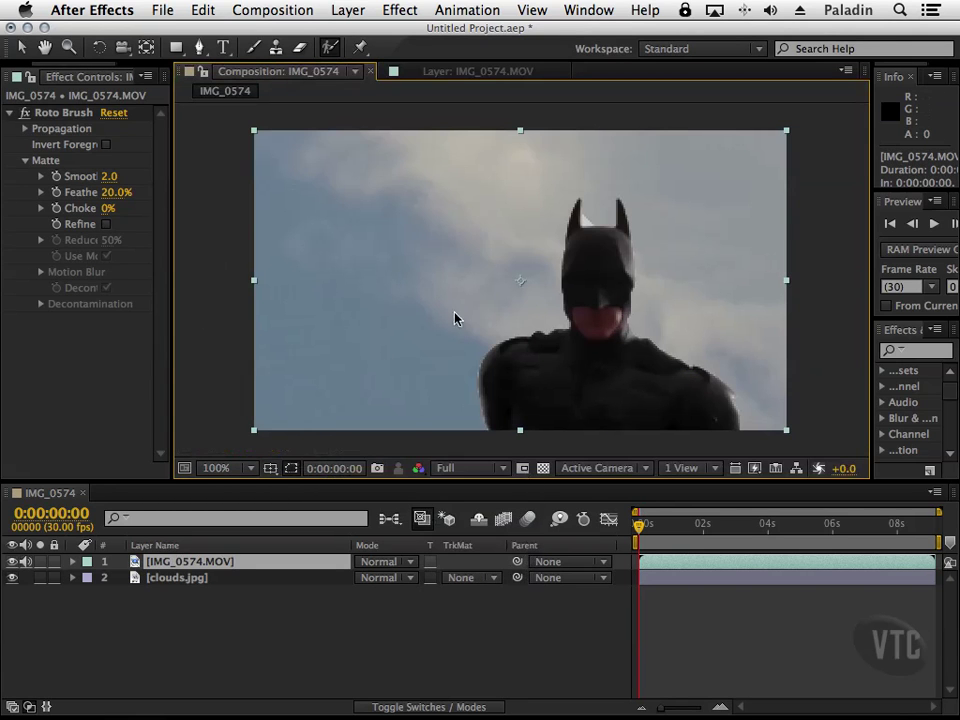
- Compare the Roto Brush outline and the composite at Full and Half resolution, finishing with the composition at Full
{"action": "left_click", "coordinate": [420, 74]}
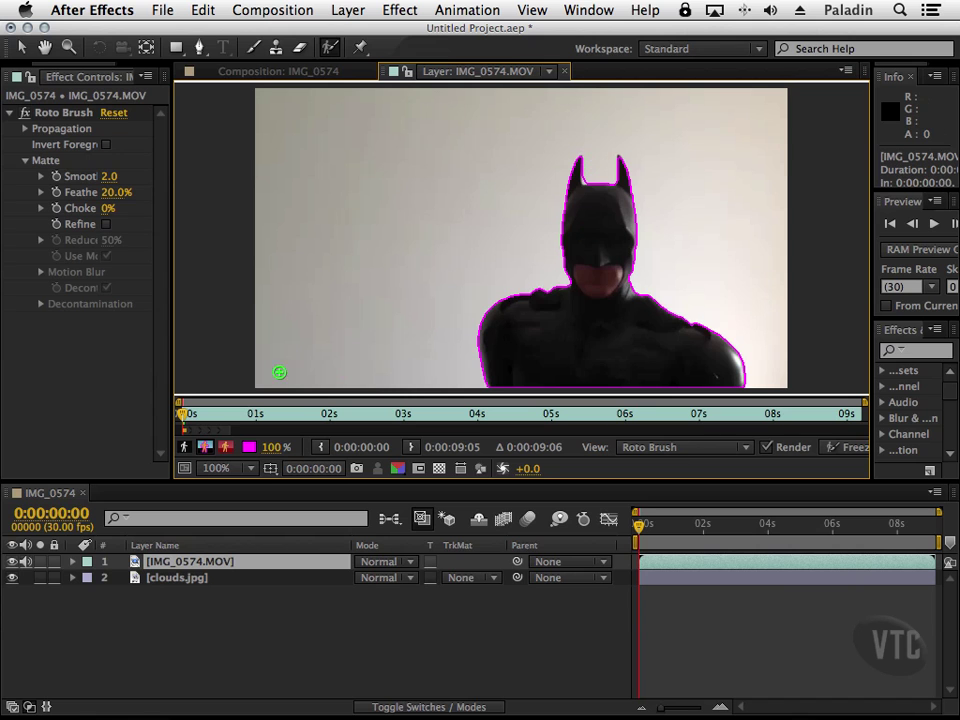
{"action": "left_click", "coordinate": [292, 72]}
{"action": "left_click", "coordinate": [502, 468]}
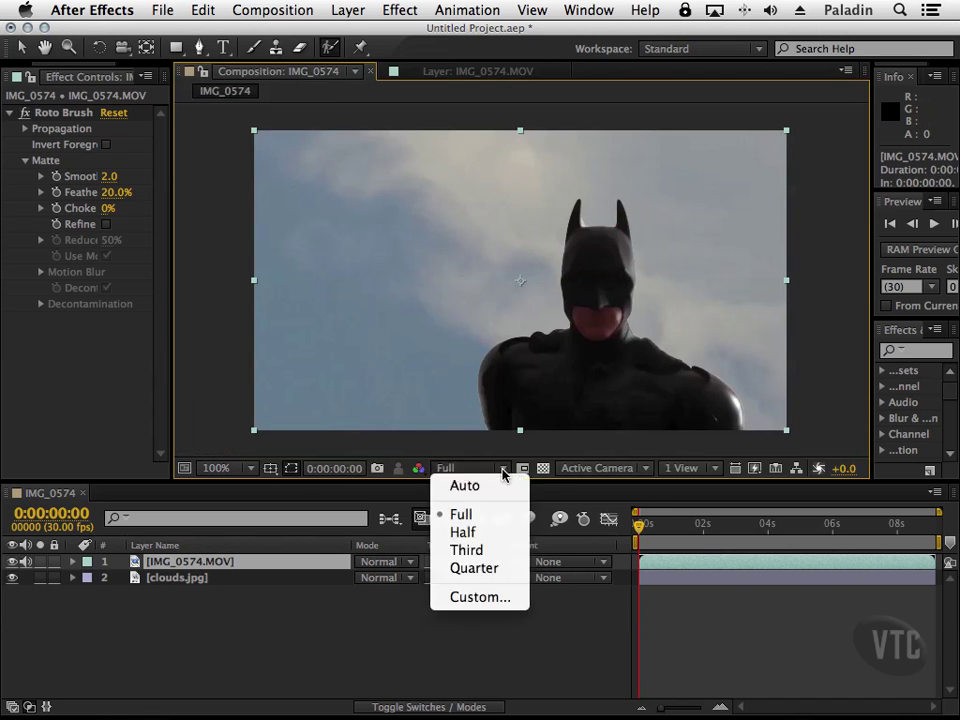
{"action": "left_click", "coordinate": [499, 532]}
{"action": "left_click", "coordinate": [441, 72]}
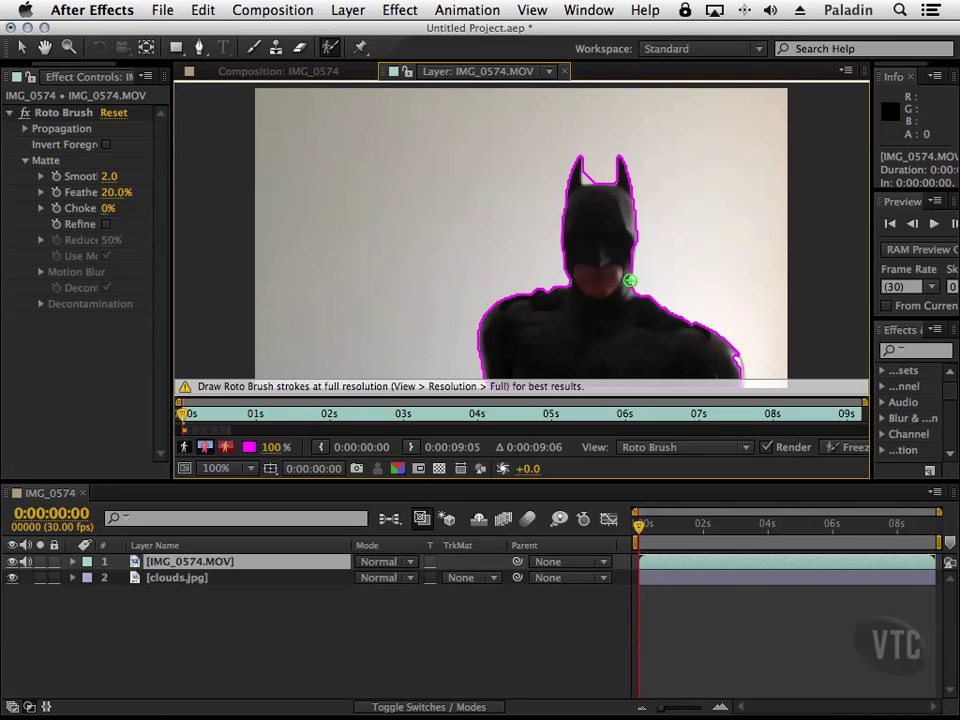
{"action": "left_click", "coordinate": [313, 73]}
{"action": "left_click", "coordinate": [502, 468]}
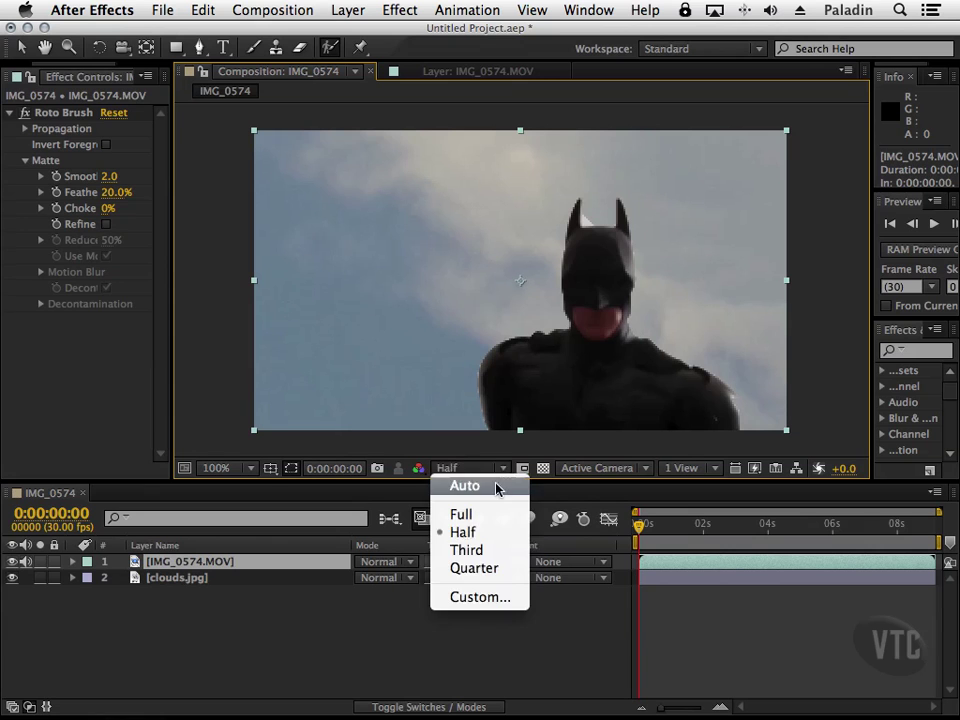
{"action": "left_click", "coordinate": [488, 515]}
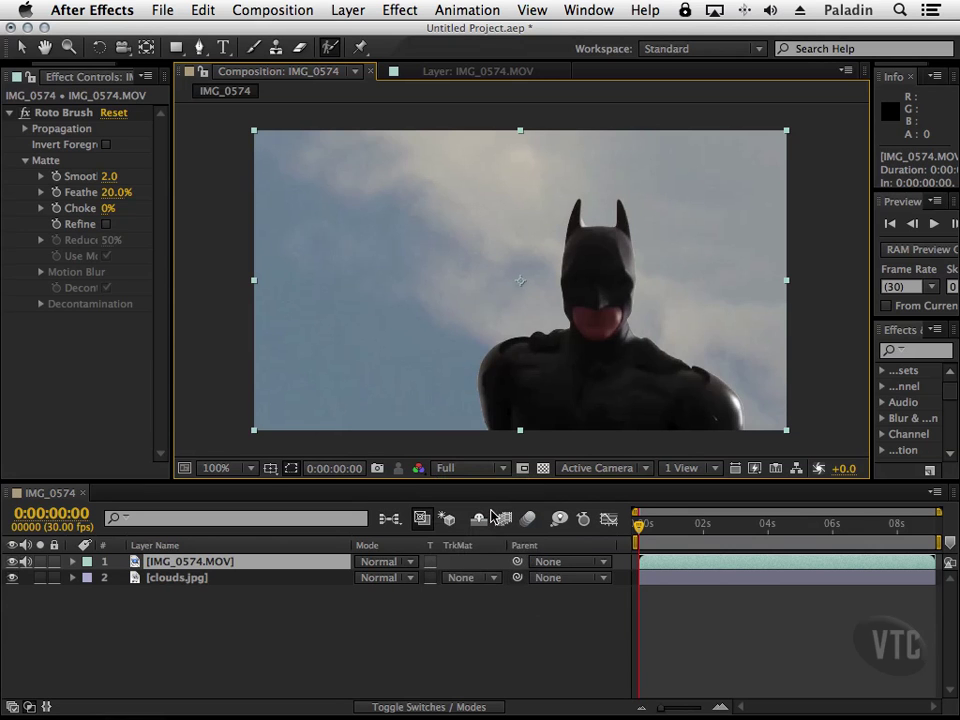
- Subtract the background beside the inner edge of the ear from the Roto Brush selection and check the composite
{"action": "left_click", "coordinate": [428, 73]}
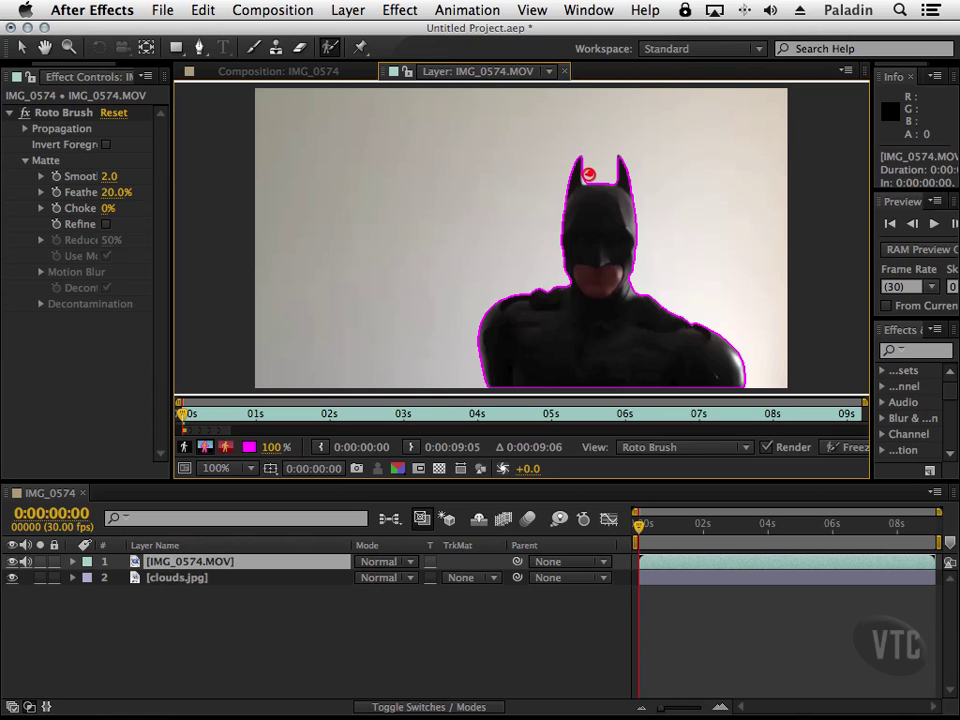
{"action": "mouse_move", "coordinate": [587, 180]}
{"action": "left_mouse_down"}
{"action": "mouse_move", "coordinate": [597, 161]}
{"action": "mouse_move", "coordinate": [581, 190]}
{"action": "left_mouse_up"}
{"action": "left_click", "coordinate": [320, 75]}
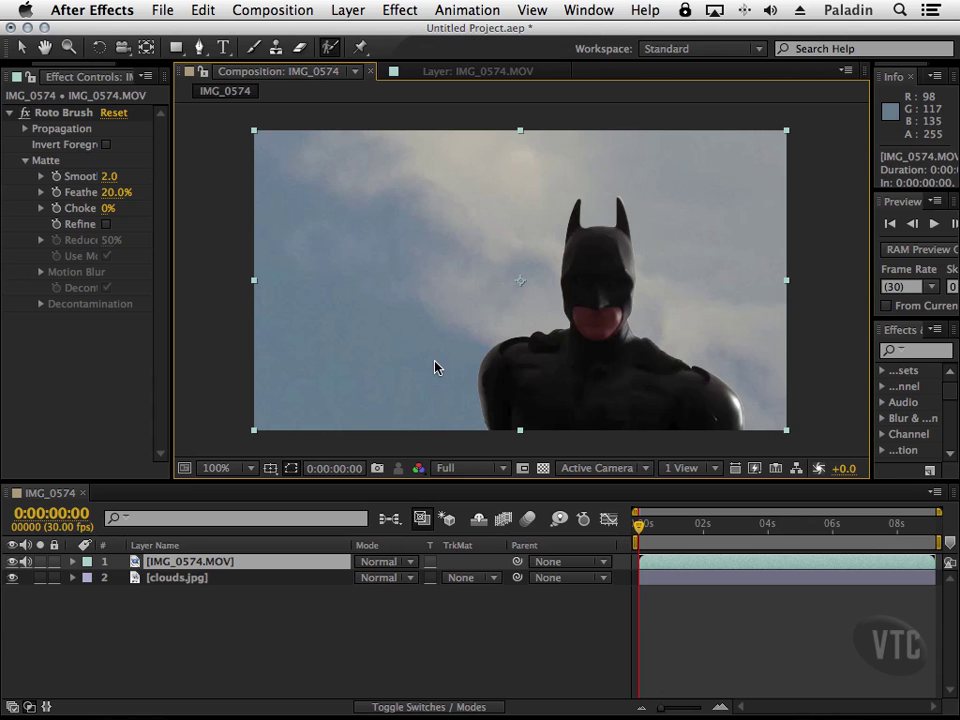
- Widen the effect settings area and set the Roto Brush matte's Smooth to 1.8 and Choke to 29%
{"action": "left_click", "coordinate": [464, 72]}
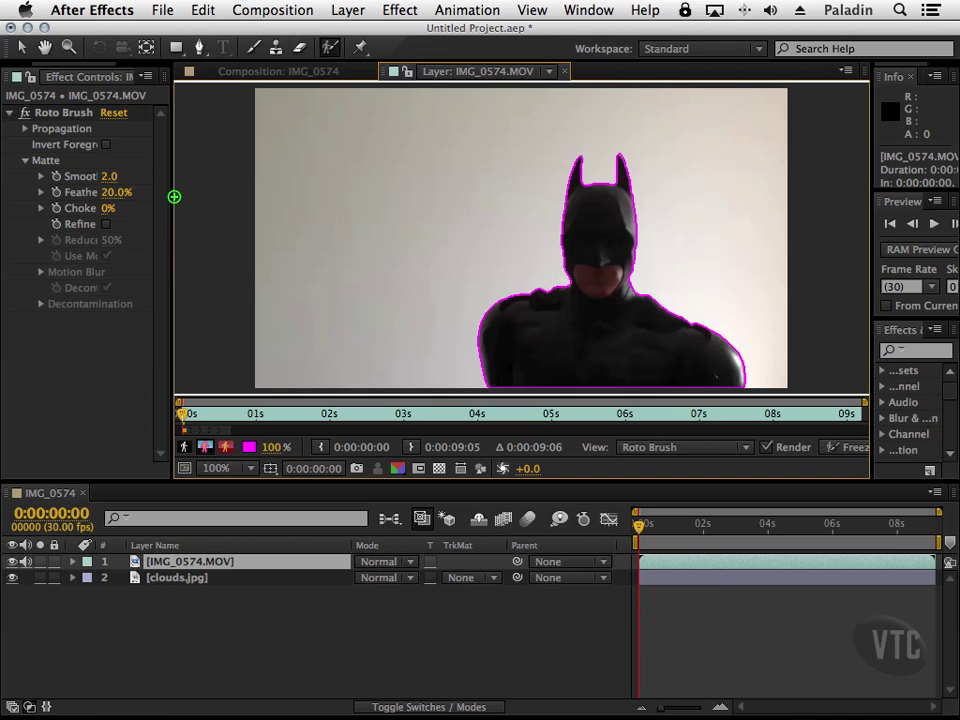
{"action": "left_click_drag", "start_coordinate": [172, 200], "coordinate": [281, 203]}
{"action": "left_click_drag", "start_coordinate": [163, 176], "coordinate": [120, 160]}
{"action": "mouse_move", "coordinate": [160, 216]}
{"action": "left_mouse_down"}
{"action": "mouse_move", "coordinate": [200, 200]}
{"action": "mouse_move", "coordinate": [167, 199]}
{"action": "mouse_move", "coordinate": [175, 204]}
{"action": "left_mouse_up"}
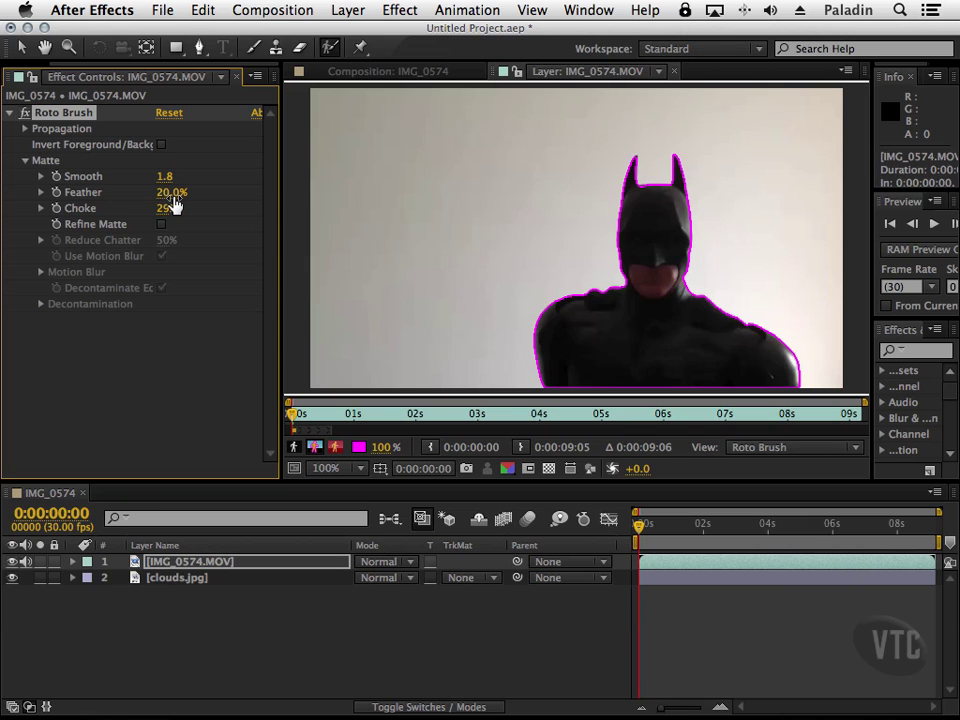
- Play the composition to review the cut-out Batman figure over the clouds
{"action": "left_click", "coordinate": [355, 72]}
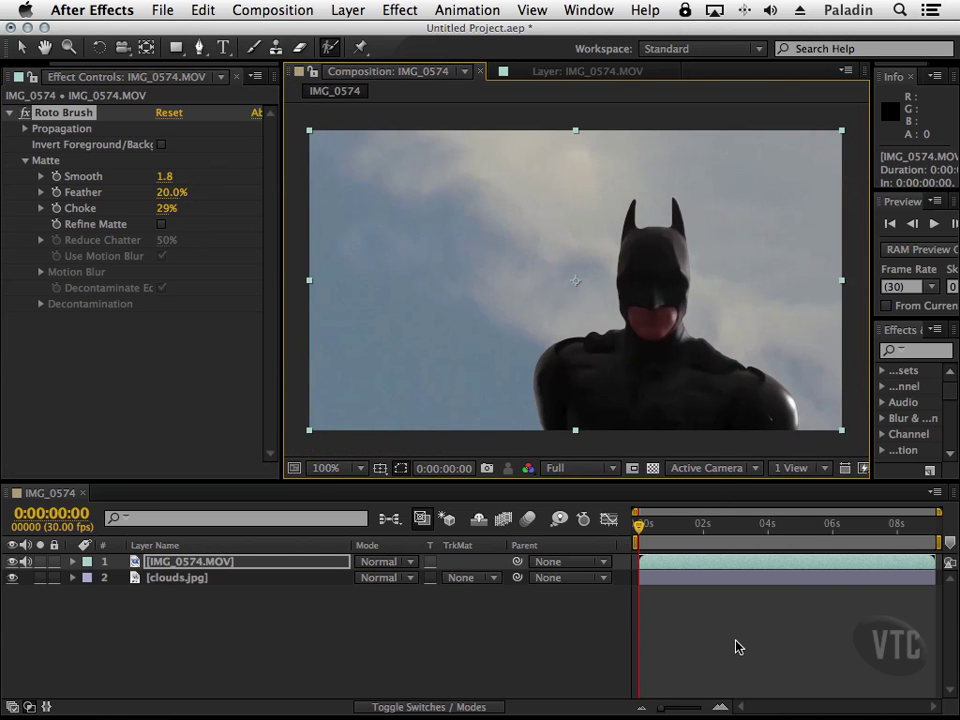
{"action": "key", "text": "space"}
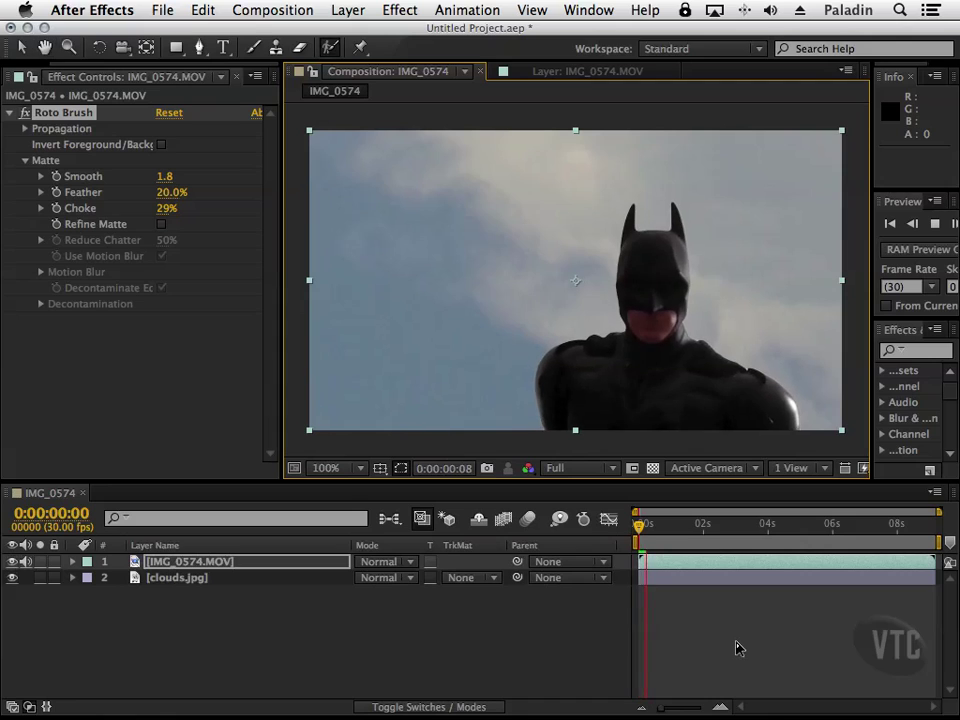